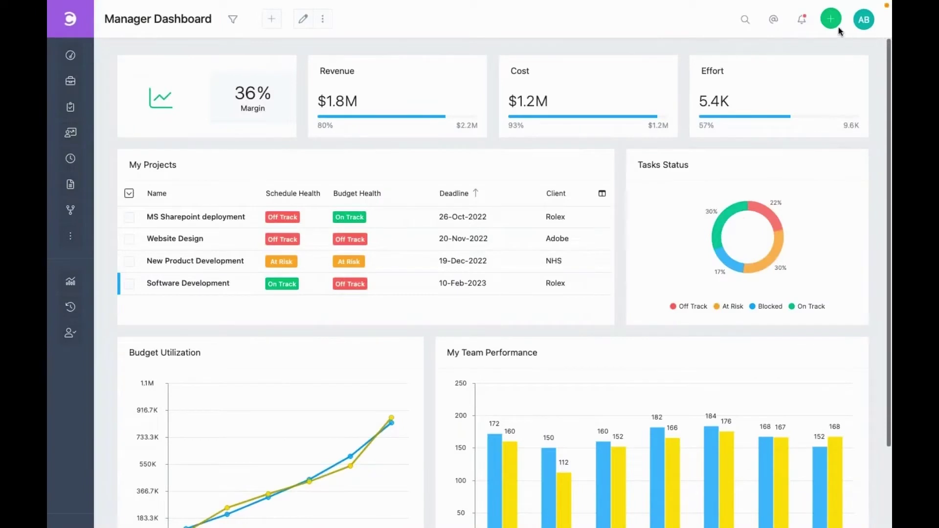
Step: Pick Project from the green + quick-add menu to bring up the project chooser
{"action": "left_click", "coordinate": [830, 20]}
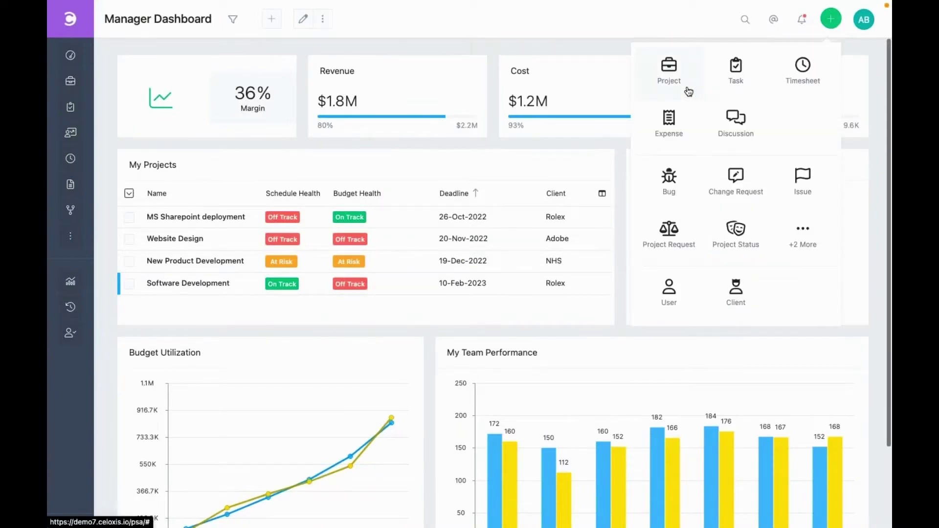
{"action": "left_click", "coordinate": [688, 91]}
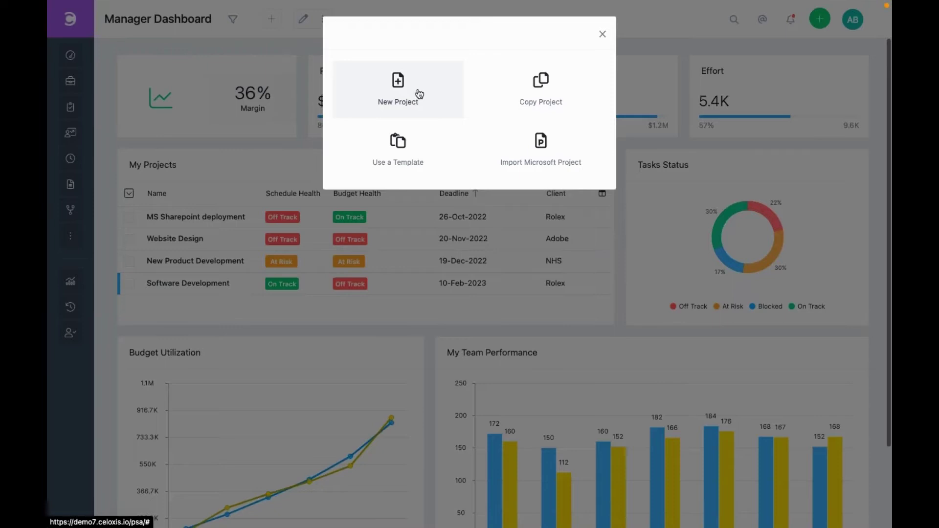
Step: Start a blank project named 'Sample Project', keeping No Client and Draft state
{"action": "left_click", "coordinate": [419, 94]}
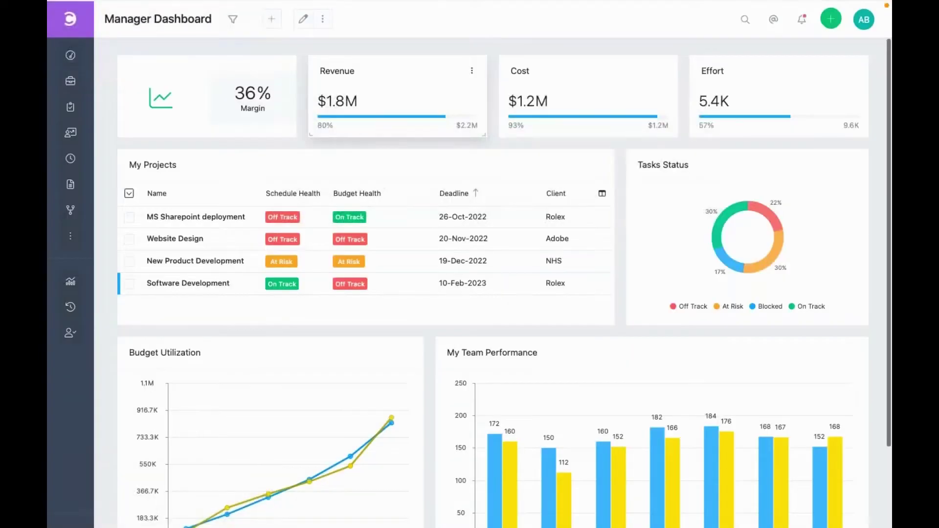
{"action": "type", "text": "Sample"}
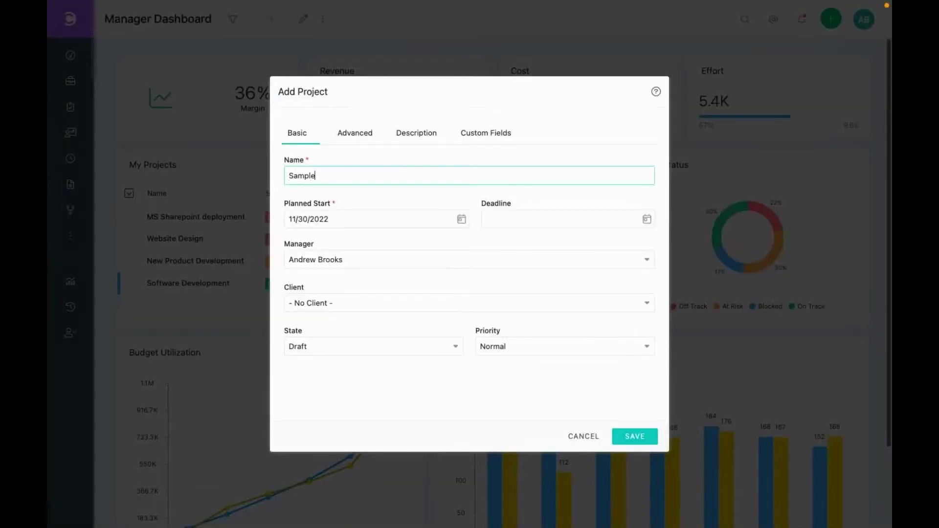
{"action": "type", "text": " Project"}
{"action": "left_click", "coordinate": [648, 307]}
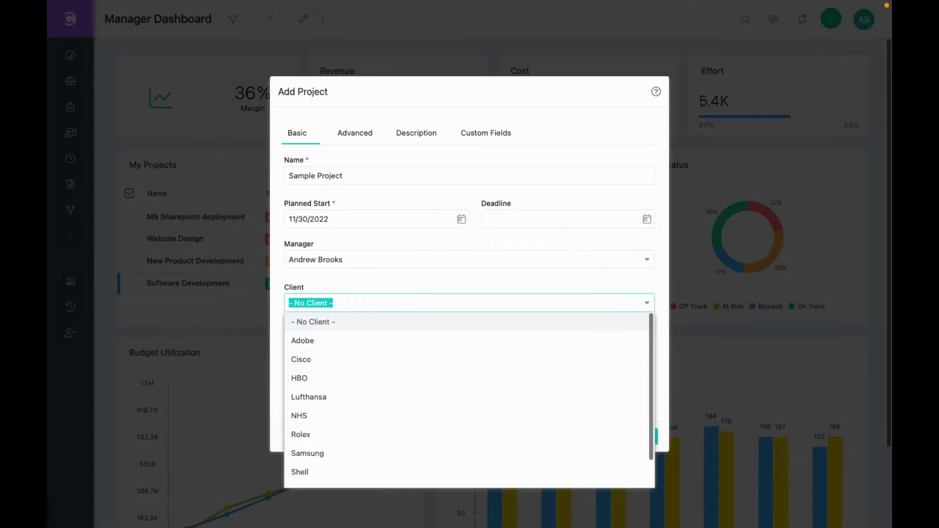
{"action": "left_click", "coordinate": [582, 291]}
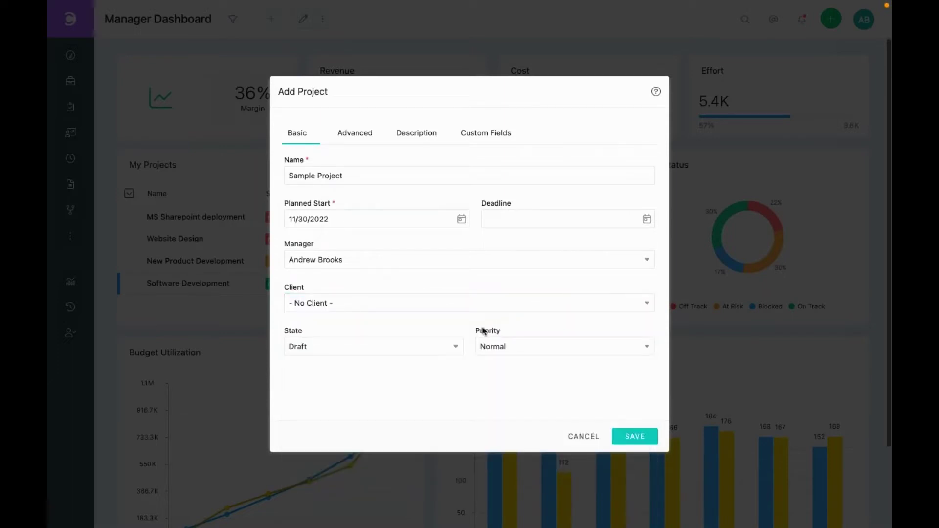
{"action": "left_click", "coordinate": [454, 348]}
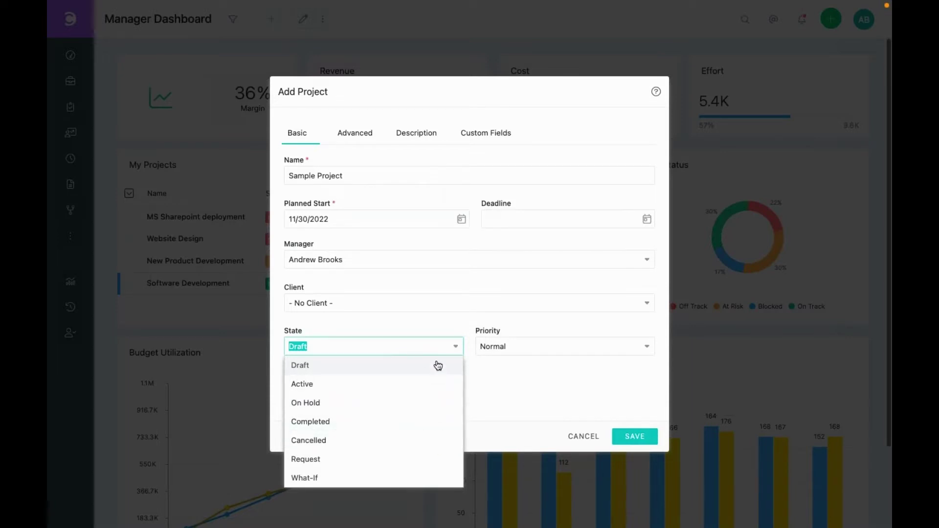
{"action": "left_click", "coordinate": [520, 392]}
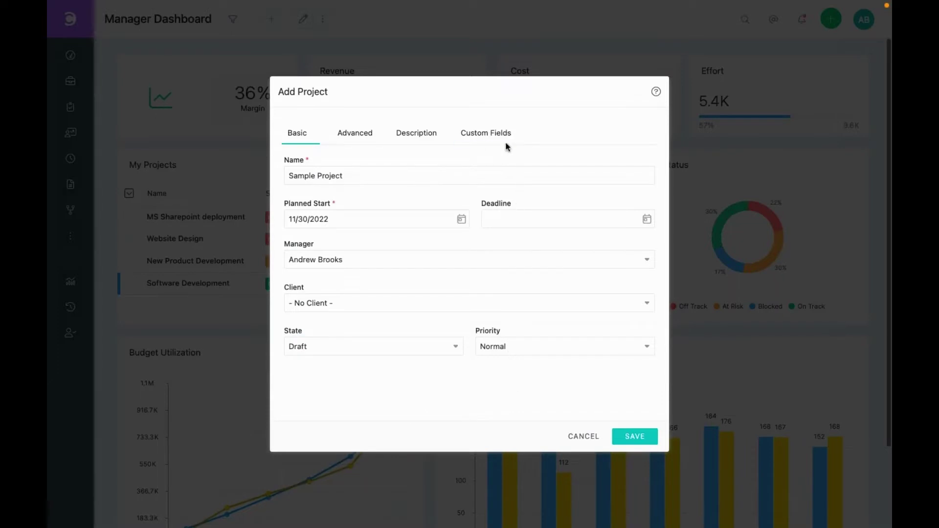
Step: Set Project Type to Software under Custom Fields, revealing OS and browser support fields
{"action": "left_click", "coordinate": [494, 134]}
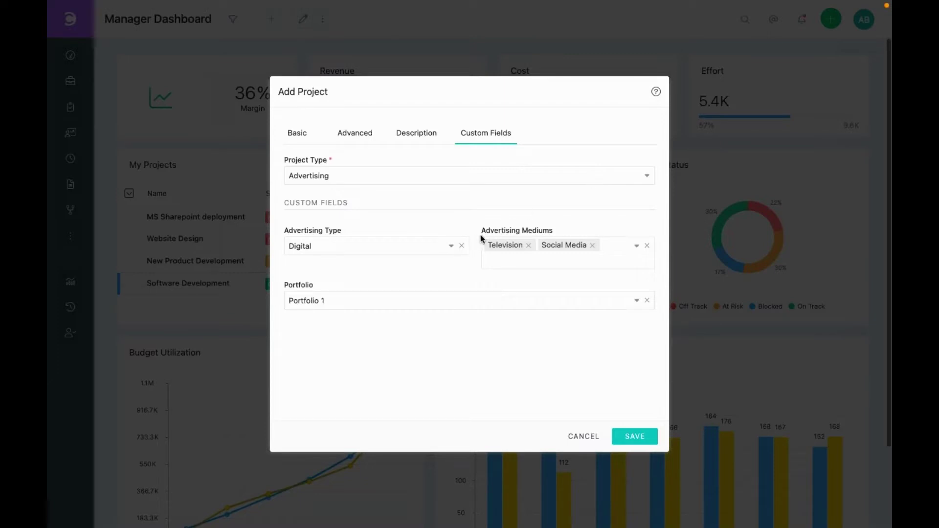
{"action": "left_click", "coordinate": [647, 177]}
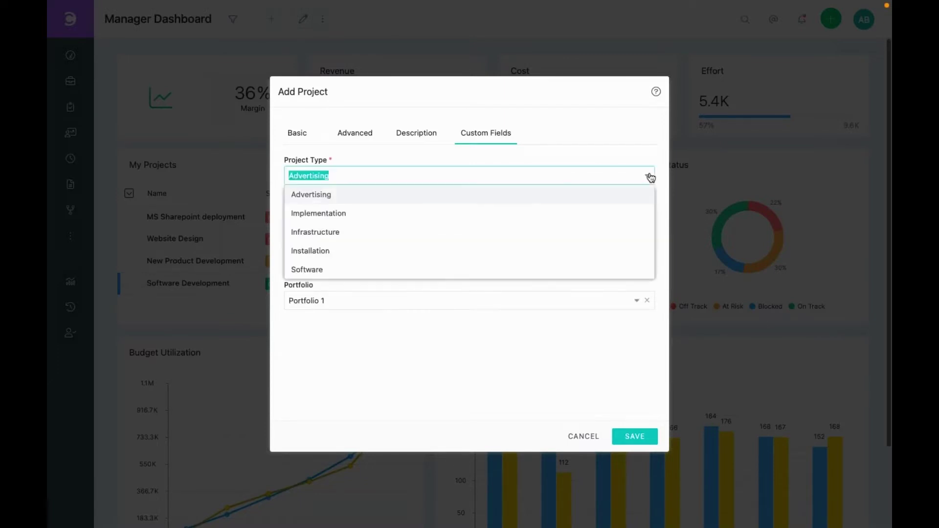
{"action": "left_click", "coordinate": [535, 272]}
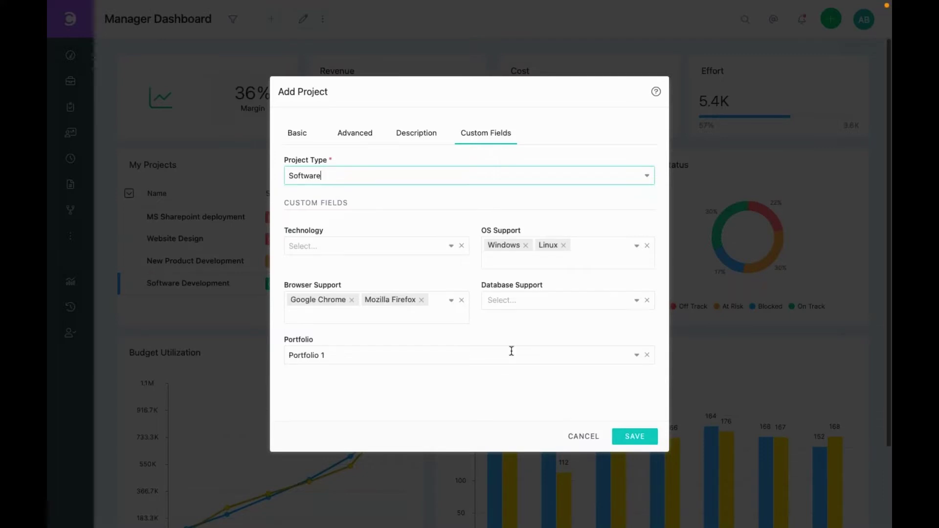
Step: Save Sample Project and add Task 1 as the first task in its Gantt plan
{"action": "left_click", "coordinate": [640, 437]}
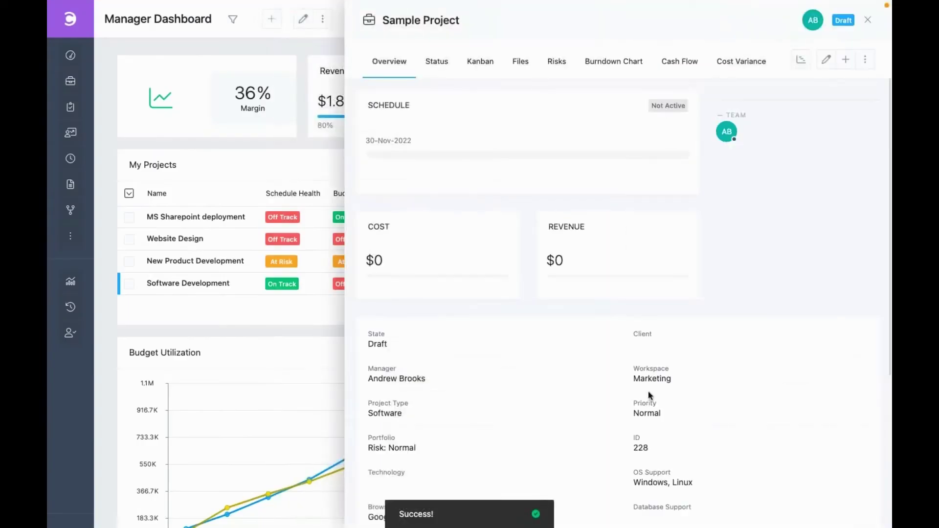
{"action": "left_click", "coordinate": [801, 61]}
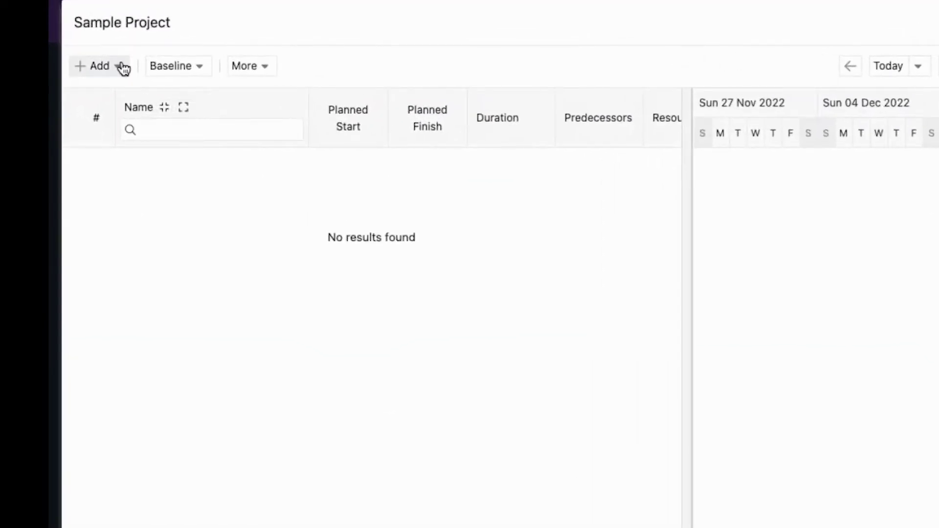
{"action": "left_click", "coordinate": [123, 67]}
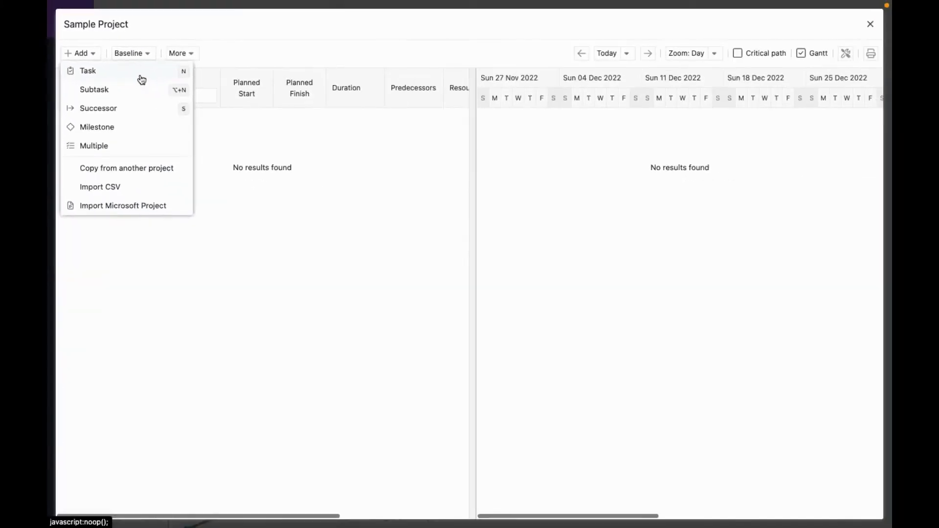
{"action": "left_click", "coordinate": [141, 78]}
{"action": "type", "text": "Ta"}
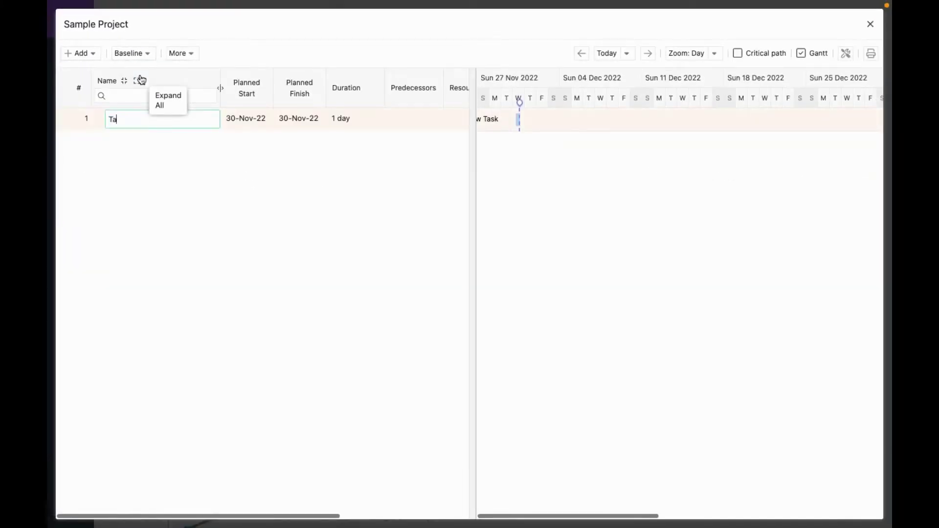
{"action": "type", "text": "sk 1"}
{"action": "key", "text": "Return"}
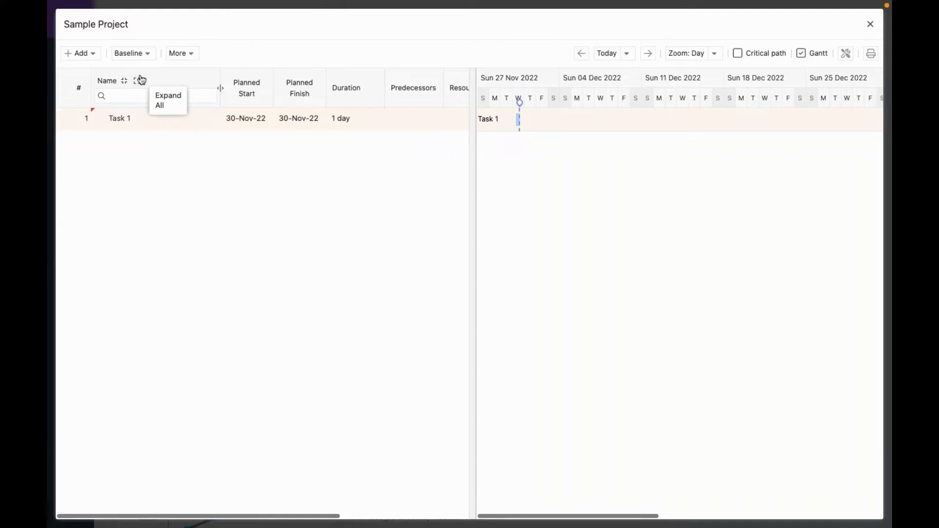
{"action": "left_click", "coordinate": [92, 54]}
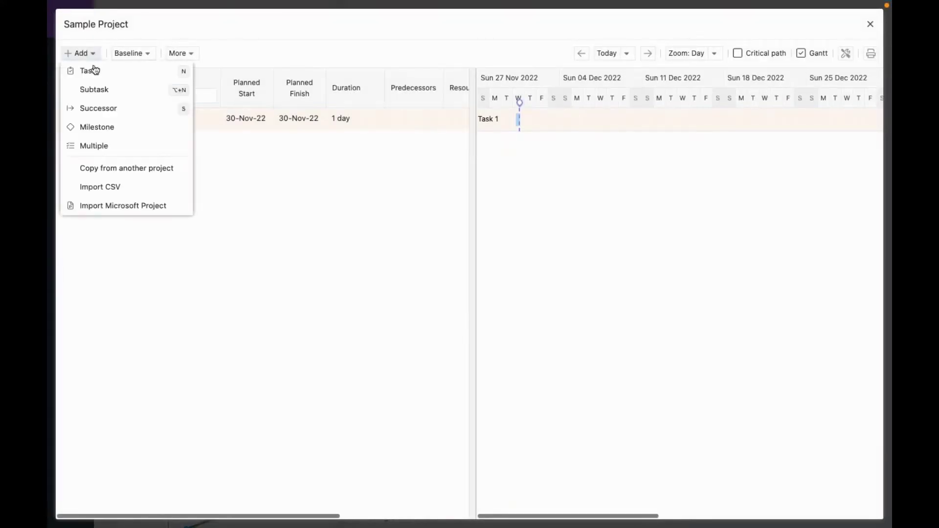
Step: Bulk-add Tasks 2–5, nesting Task 3.1 and 3.2 under Task 3, Task 5 resourced for 4d
{"action": "left_click", "coordinate": [116, 150]}
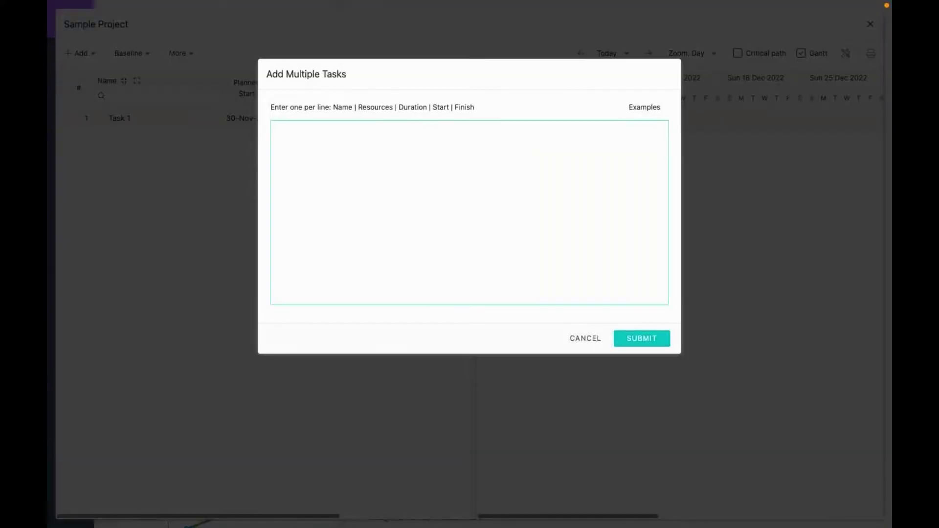
{"action": "type", "text": "Task 2"}
{"action": "key", "text": "Return"}
{"action": "type", "text": "Task 3"}
{"action": "key", "text": "Return"}
{"action": "type", "text": "=Task 3.1 =Task 3.2 "}
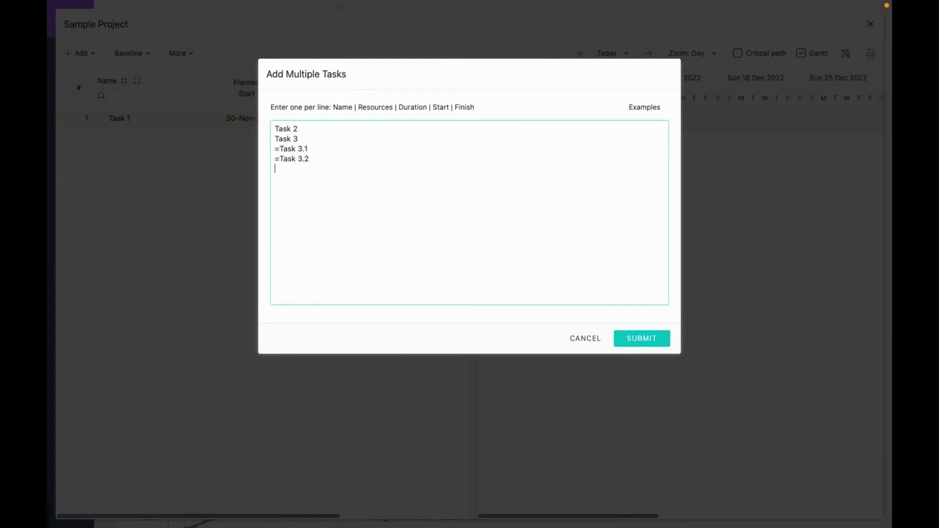
{"action": "type", "text": "Task 4 Task 5"}
{"action": "type", "text": " | Kevin"}
{"action": "type", "text": " | 4d"}
{"action": "left_click", "coordinate": [643, 340]}
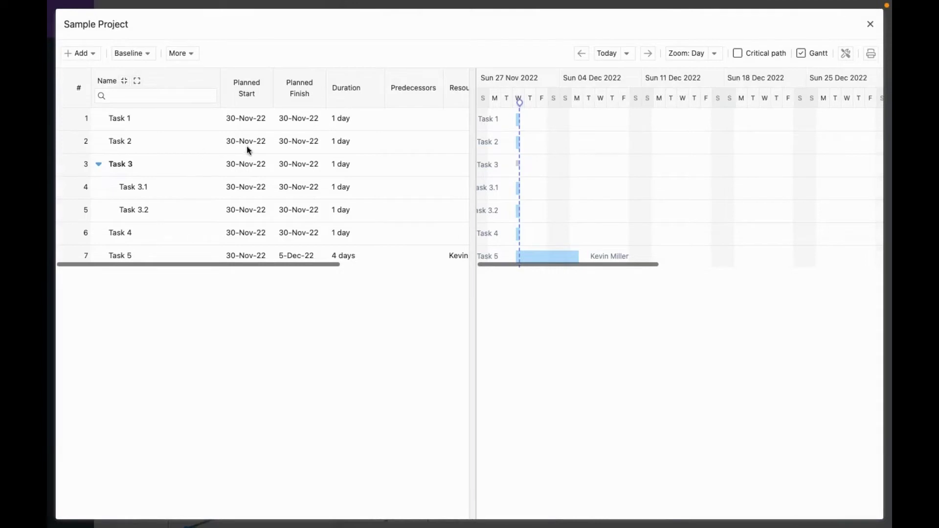
Step: Make Task 2 finish on 6 December and give Task 3.1 a 5-day duration
{"action": "double_click", "coordinate": [307, 144]}
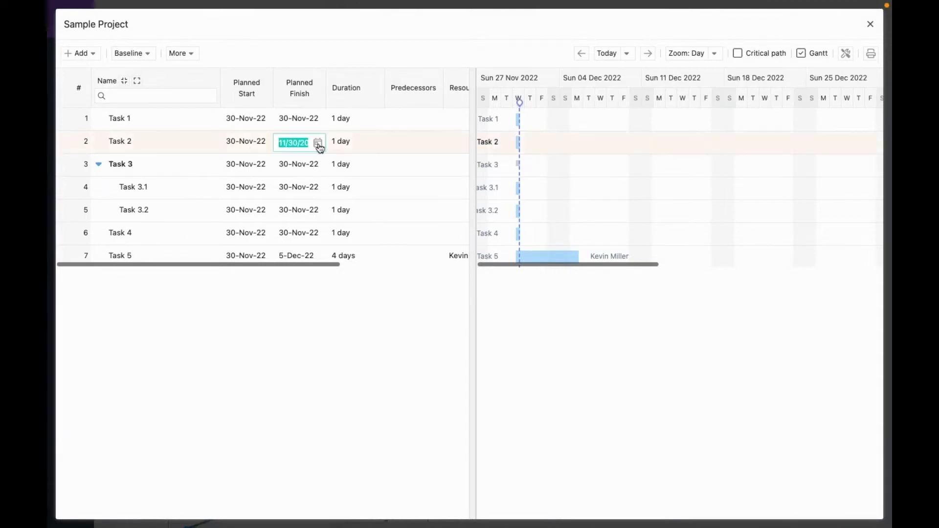
{"action": "left_click", "coordinate": [318, 143]}
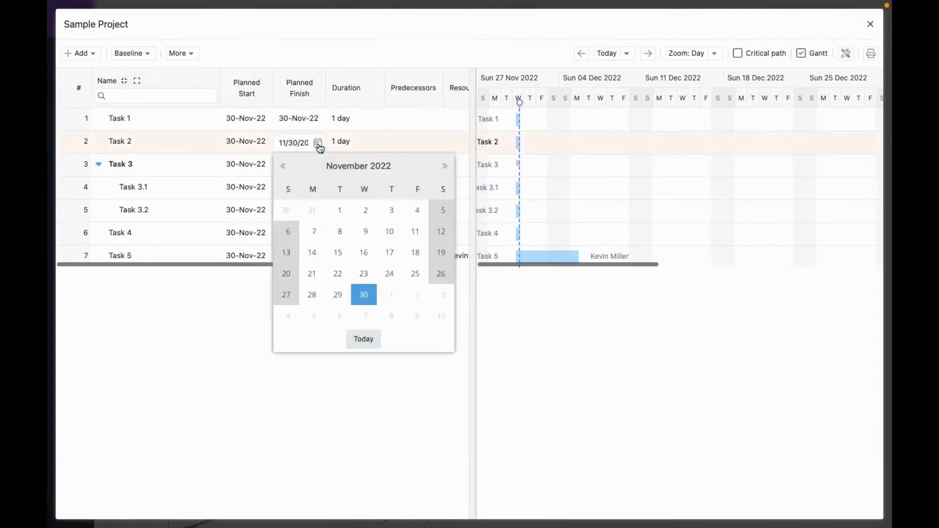
{"action": "left_click", "coordinate": [342, 317]}
{"action": "double_click", "coordinate": [340, 188]}
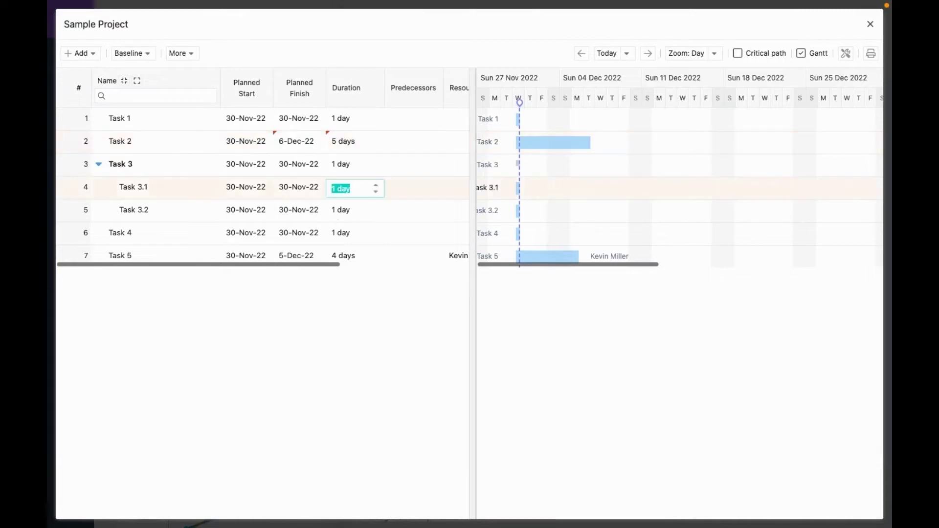
{"action": "type", "text": "5"}
{"action": "key", "text": "Return"}
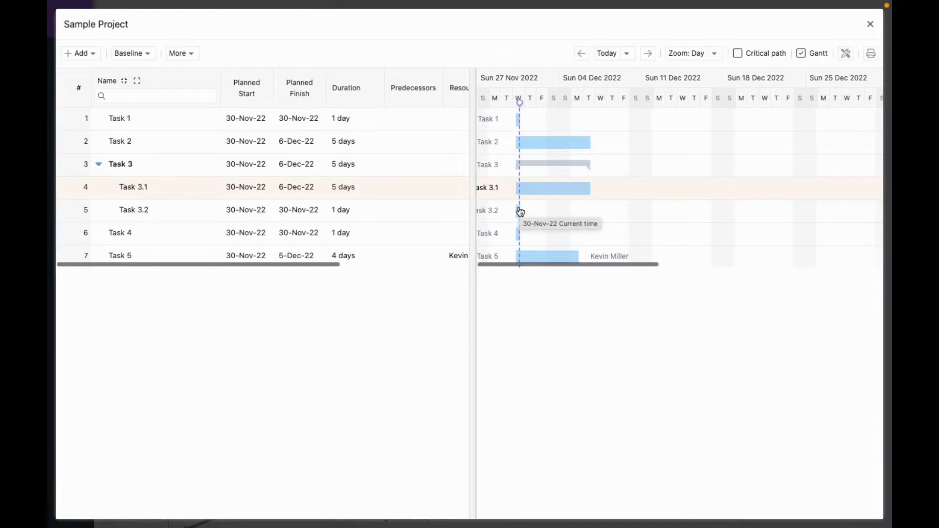
Step: Stretch Task 3.2's bar to end 12 December and Task 4's to 16 December
{"action": "mouse_move", "coordinate": [518, 209]}
{"action": "left_click_drag", "start_coordinate": [519, 209], "coordinate": [661, 208]}
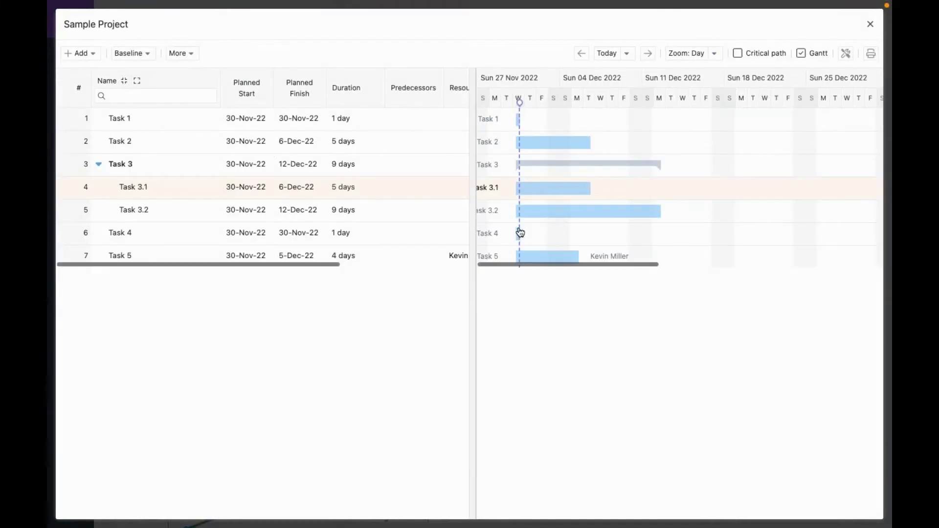
{"action": "mouse_move", "coordinate": [520, 231]}
{"action": "left_click_drag", "start_coordinate": [519, 231], "coordinate": [707, 234]}
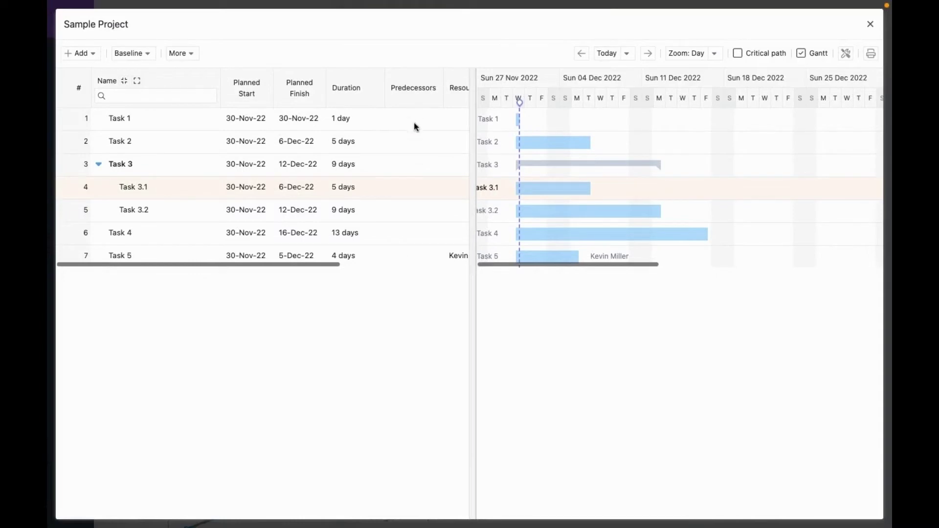
Step: Link Task 3.1 after Task 2, Task 3.2 after 3.1, and Task 4 finish-to-finish with 3.2
{"action": "double_click", "coordinate": [411, 192]}
{"action": "type", "text": "2"}
{"action": "key", "text": "Return"}
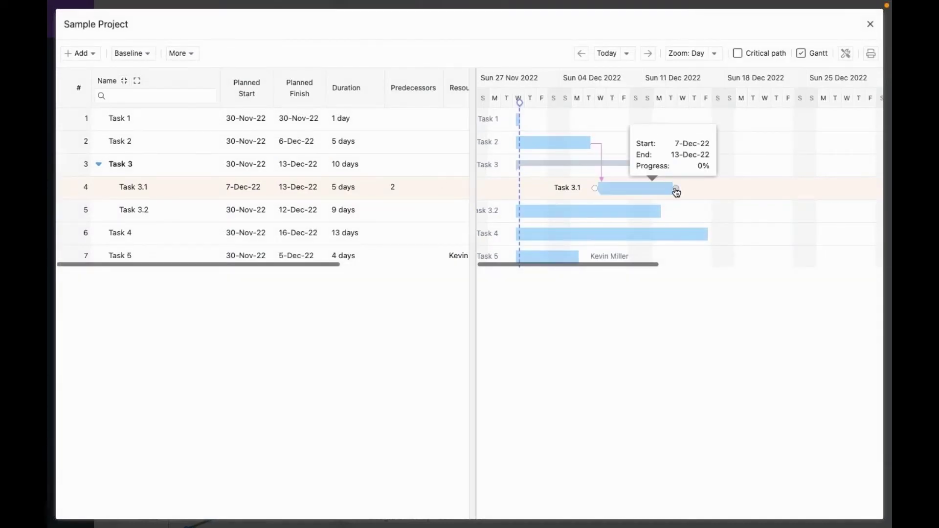
{"action": "left_click_drag", "start_coordinate": [676, 187], "coordinate": [515, 213]}
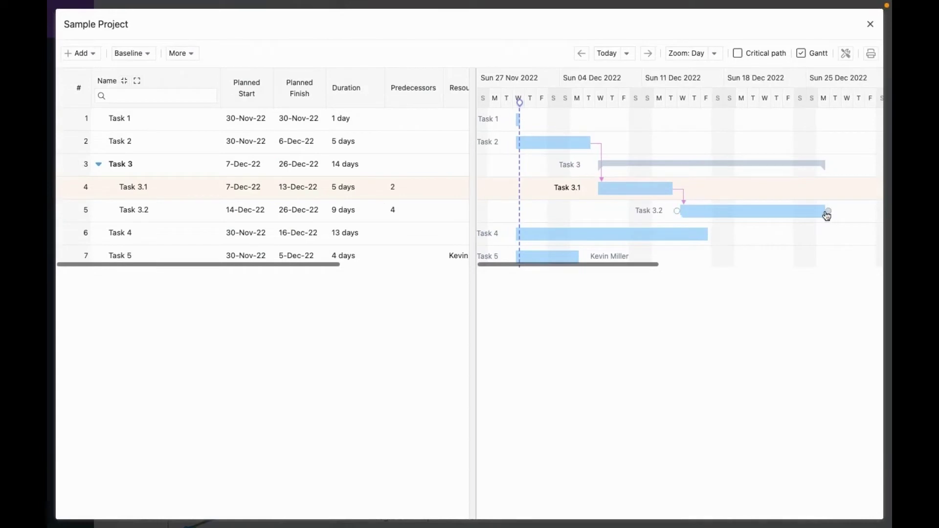
{"action": "left_click_drag", "start_coordinate": [827, 214], "coordinate": [713, 237]}
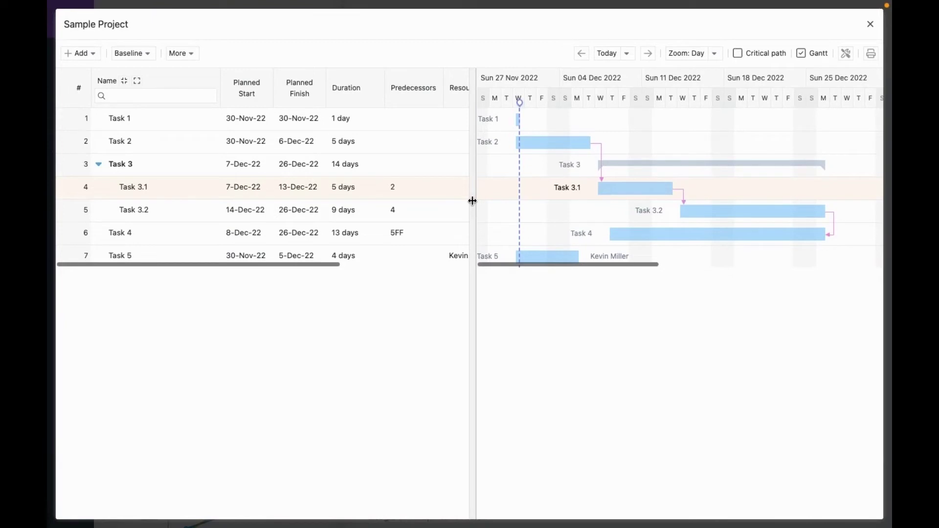
{"action": "left_click_drag", "start_coordinate": [472, 201], "coordinate": [680, 209]}
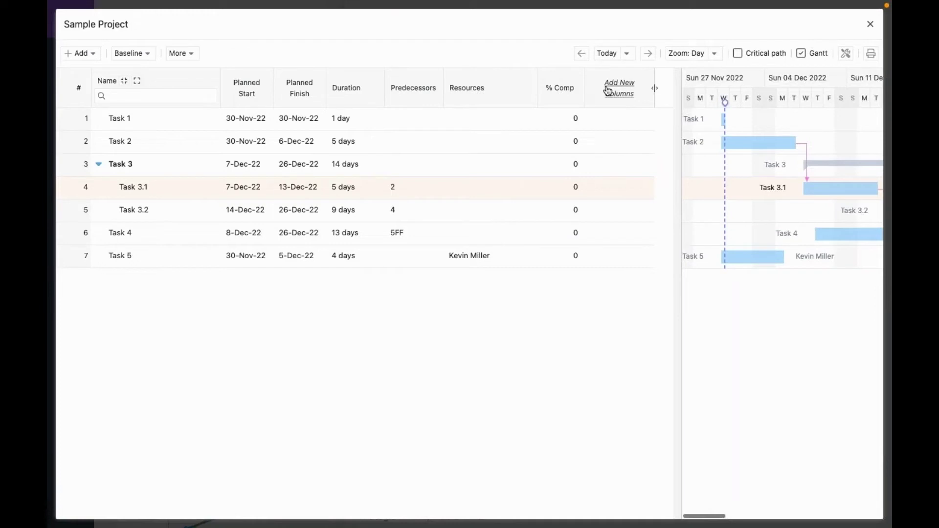
Step: Move the Resources column before Predecessors and widen the Gantt chart area
{"action": "left_click_drag", "start_coordinate": [505, 95], "coordinate": [403, 89]}
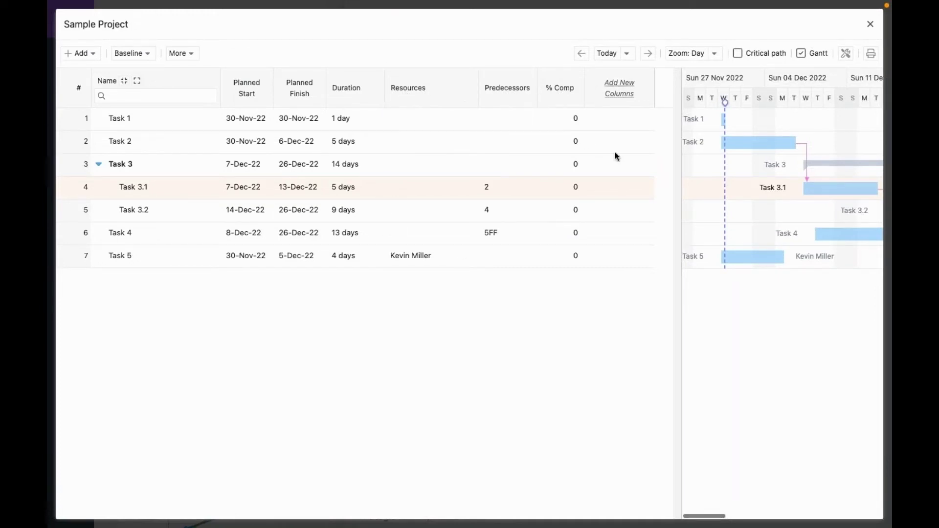
{"action": "left_click_drag", "start_coordinate": [556, 170], "coordinate": [507, 167]}
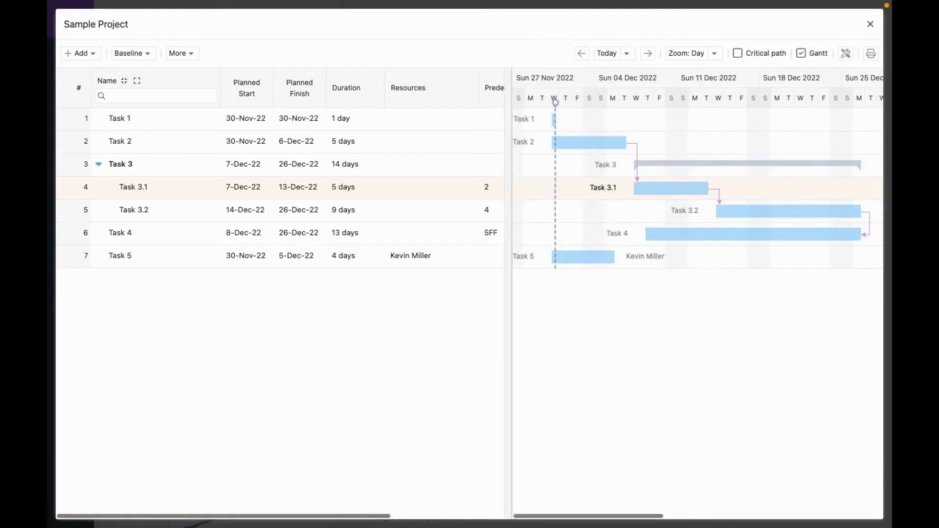
Step: Assign two developers to Task 1, the second at 50% units, then review its conflicts
{"action": "double_click", "coordinate": [424, 124]}
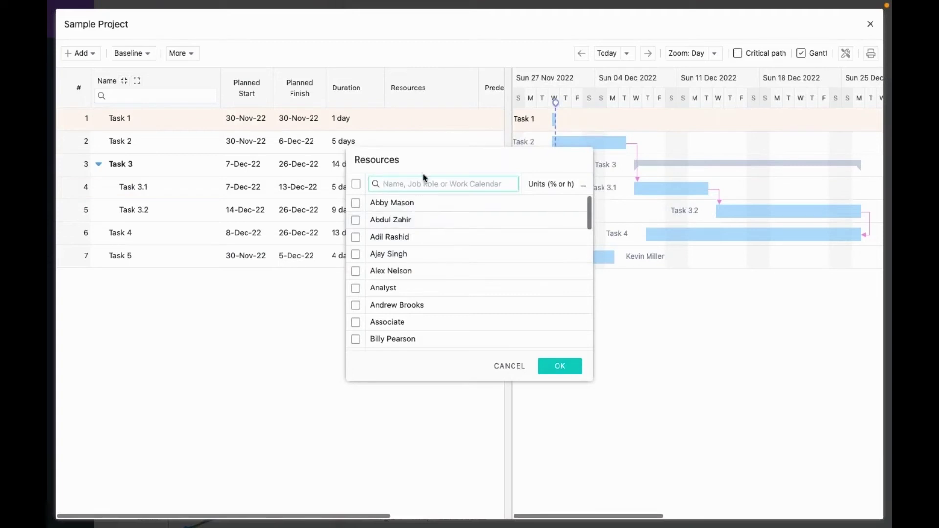
{"action": "type", "text": "developer"}
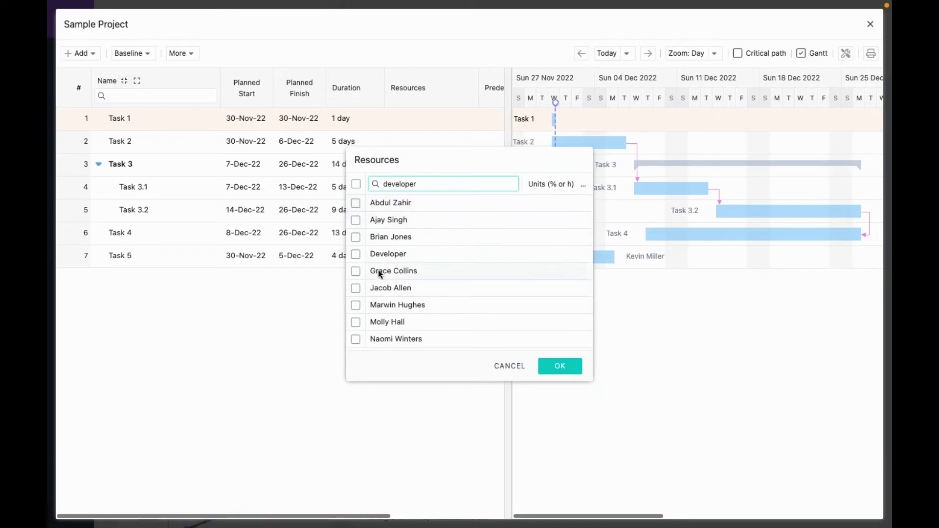
{"action": "left_click", "coordinate": [357, 271]}
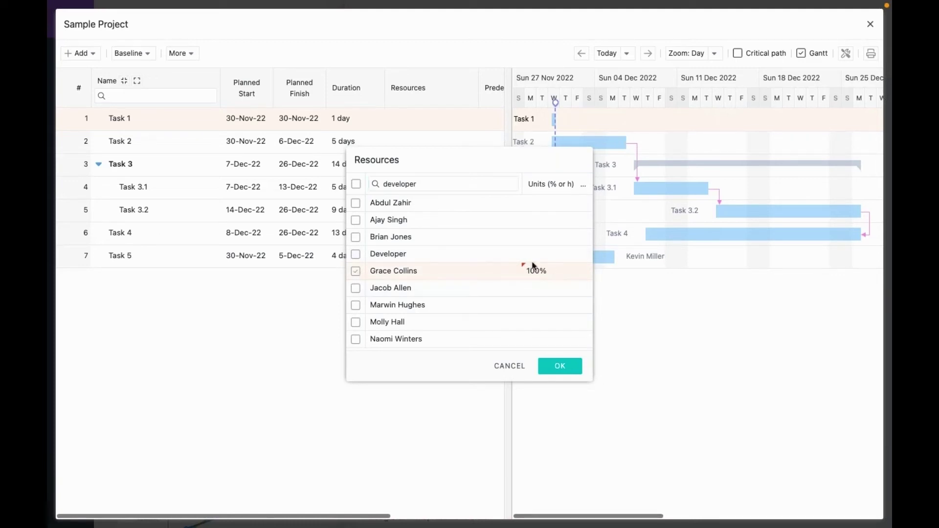
{"action": "left_click", "coordinate": [355, 305]}
{"action": "left_click", "coordinate": [537, 305]}
{"action": "type", "text": "50"}
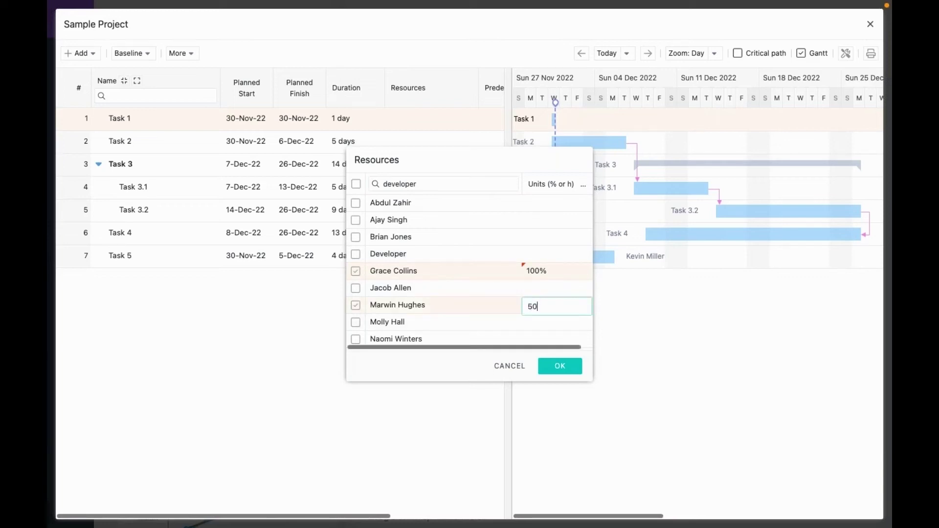
{"action": "left_click", "coordinate": [571, 370]}
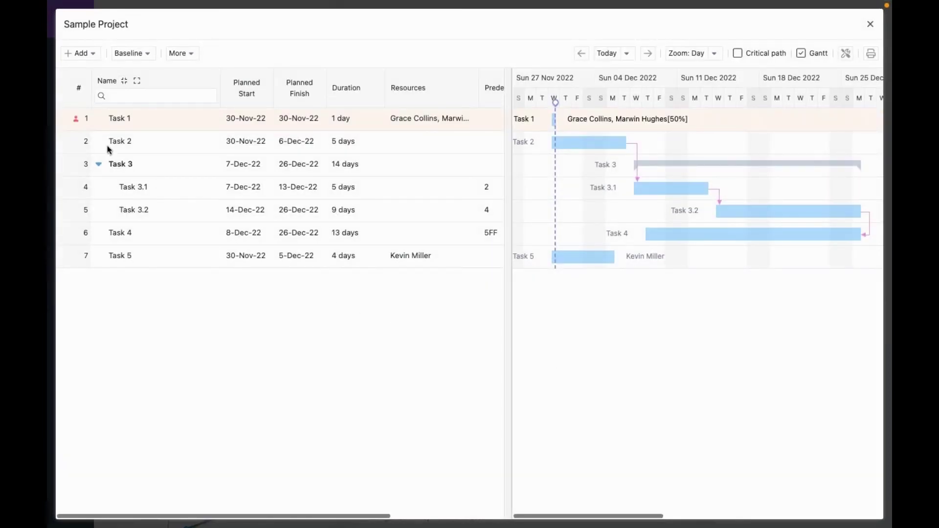
{"action": "left_click", "coordinate": [77, 122]}
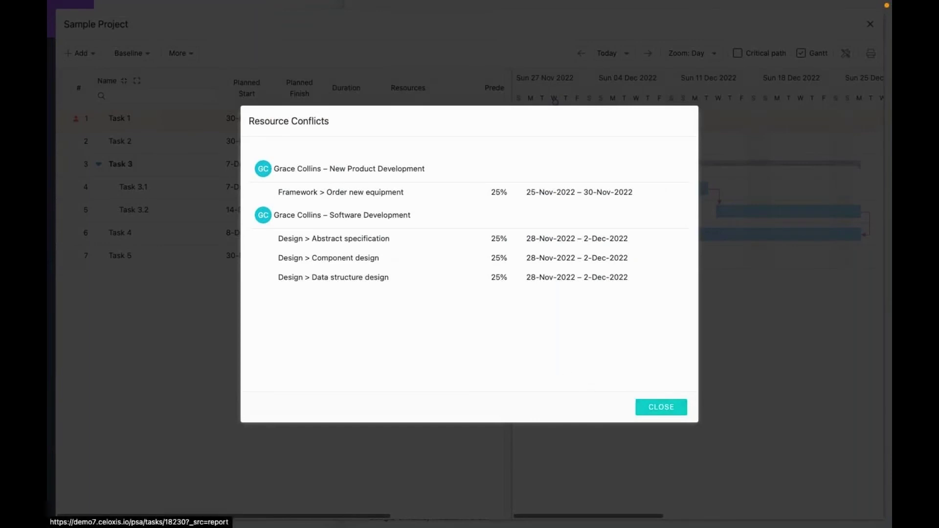
{"action": "left_click", "coordinate": [226, 163]}
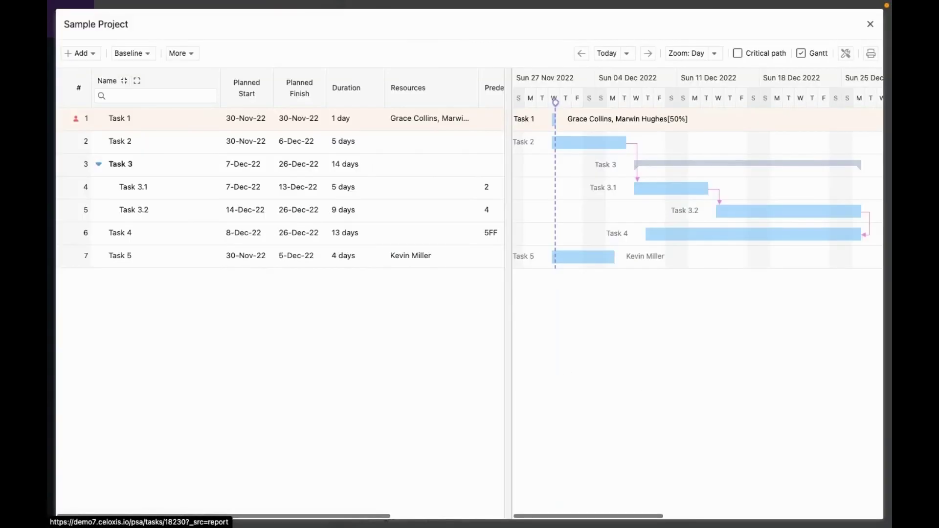
Step: Assign the Task 1 developer to Task 2 with units of 10h
{"action": "double_click", "coordinate": [427, 144]}
{"action": "type", "text": "ma"}
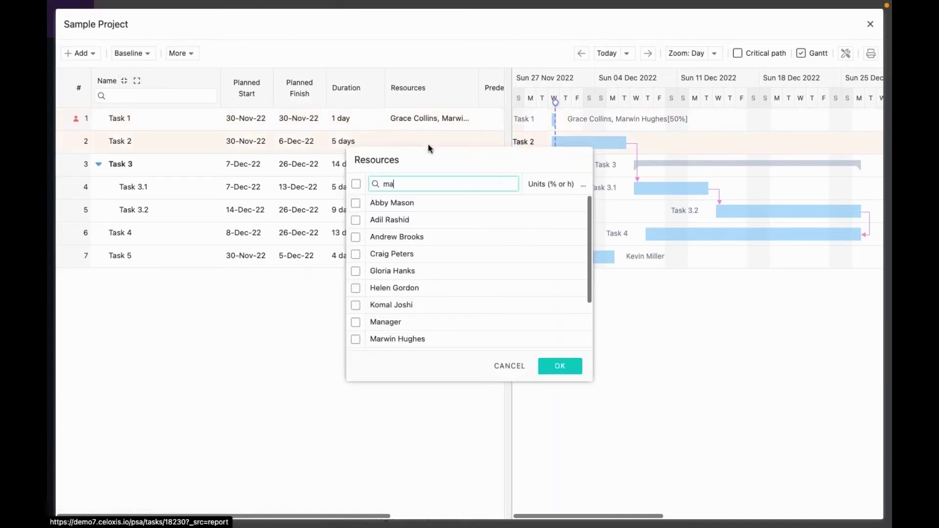
{"action": "type", "text": "rwin"}
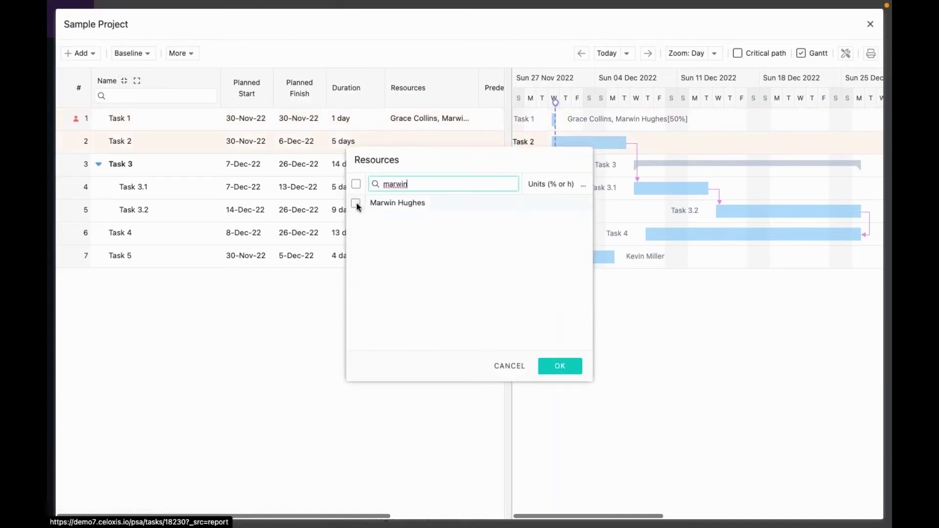
{"action": "left_click", "coordinate": [356, 204]}
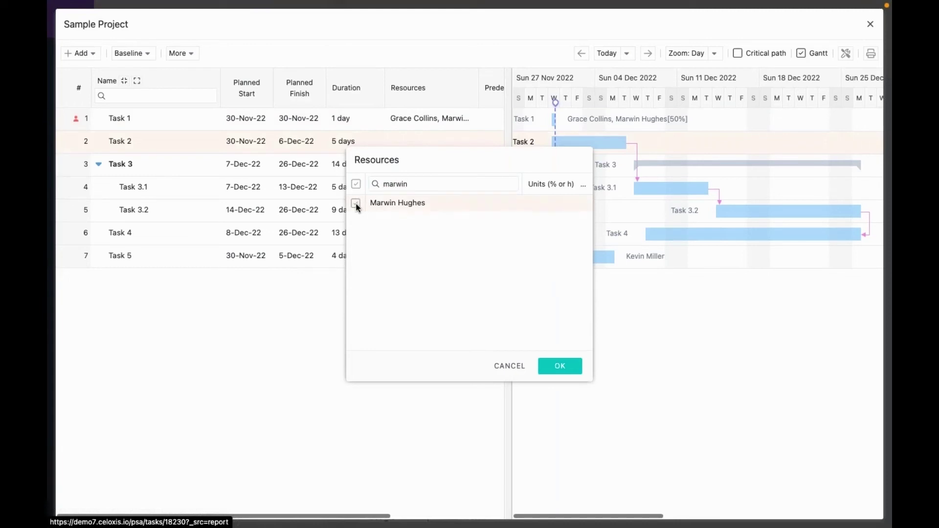
{"action": "left_click", "coordinate": [536, 203]}
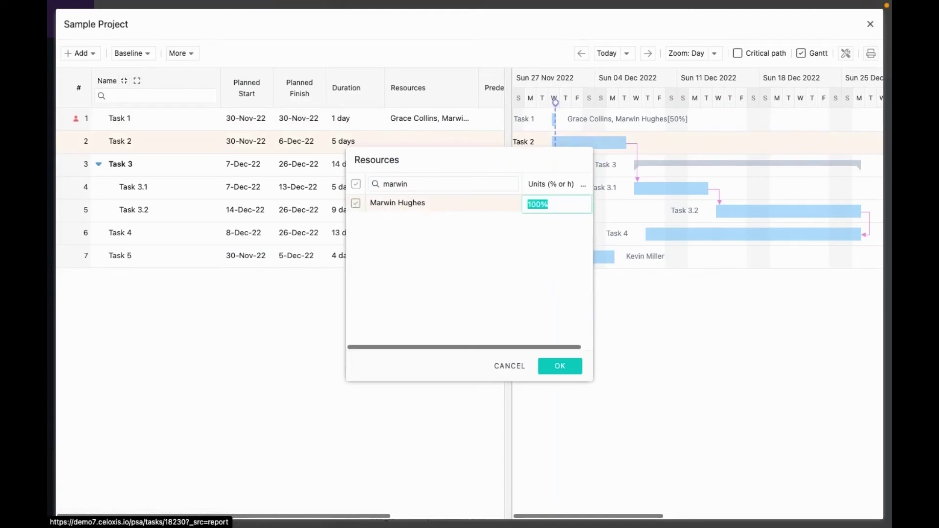
{"action": "type", "text": "10h"}
{"action": "left_click", "coordinate": [563, 365]}
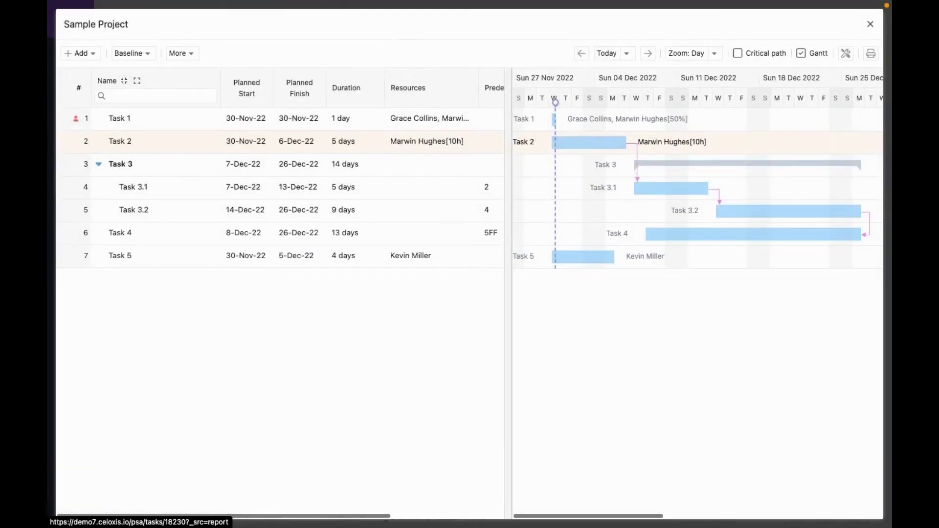
Step: Assign the Designer role to Task 3.1 by searching 'designer' in its Resources cell
{"action": "double_click", "coordinate": [415, 183]}
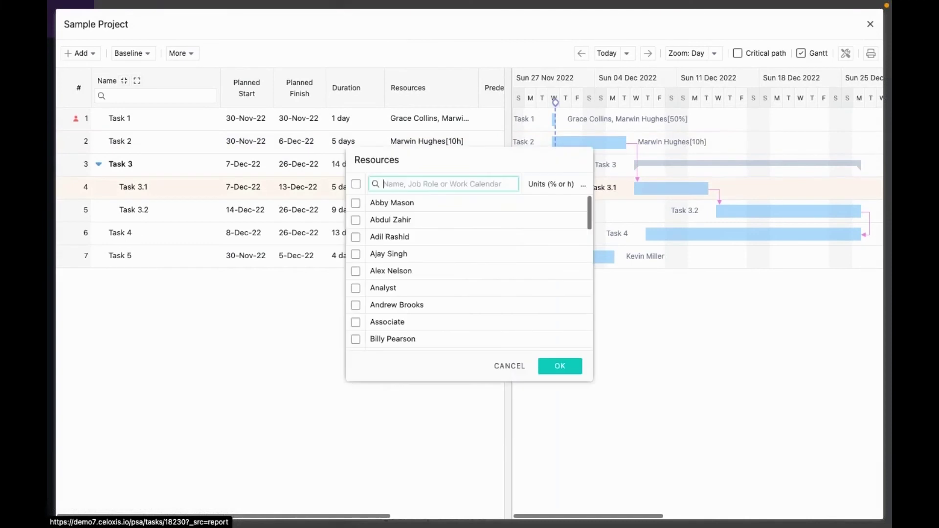
{"action": "type", "text": "designer"}
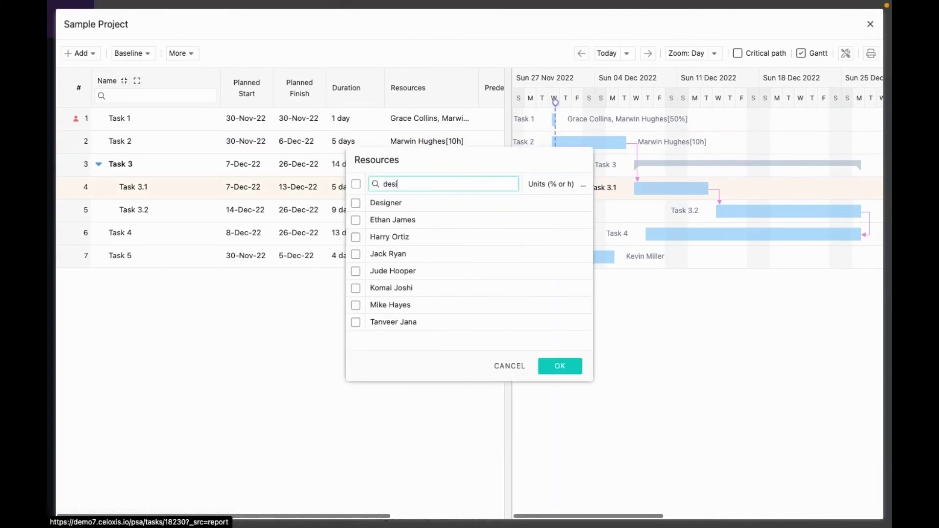
{"action": "left_click", "coordinate": [356, 203]}
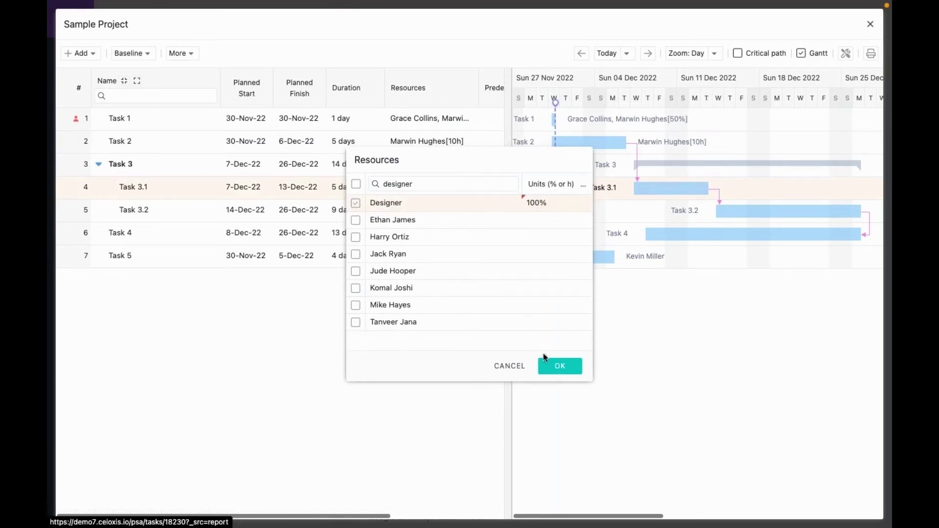
{"action": "left_click", "coordinate": [557, 366]}
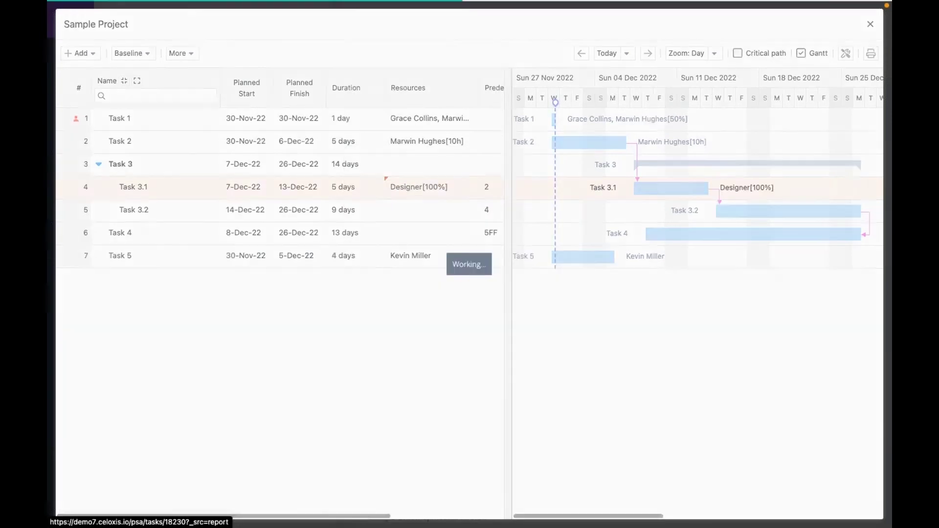
Step: Assign the same two named people at 100% to Tasks 3.2 and 4 together
{"action": "left_click", "coordinate": [73, 211]}
{"action": "key", "text": "shift+Down"}
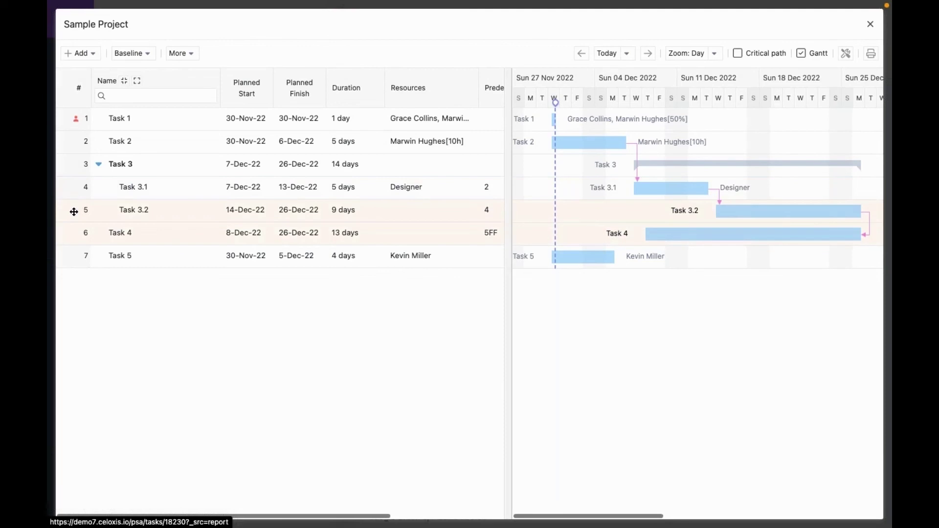
{"action": "right_click", "coordinate": [73, 212]}
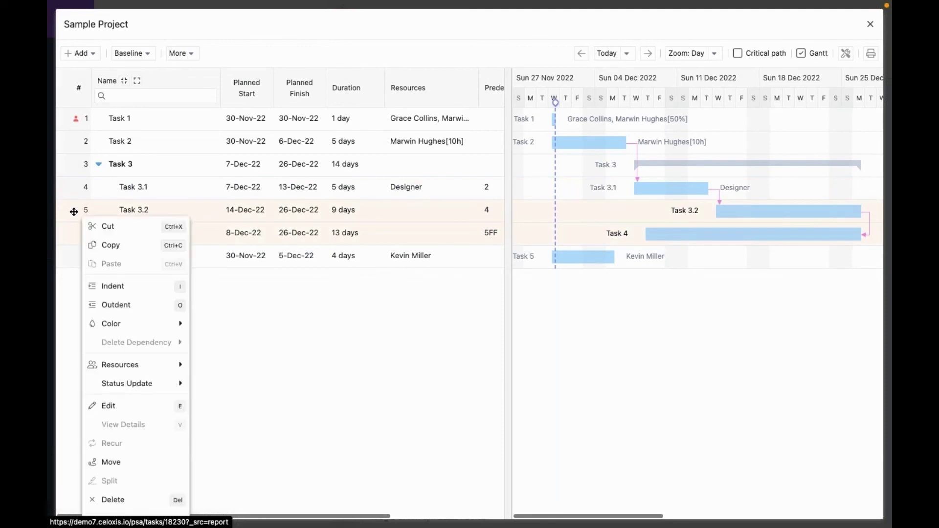
{"action": "mouse_move", "coordinate": [180, 373]}
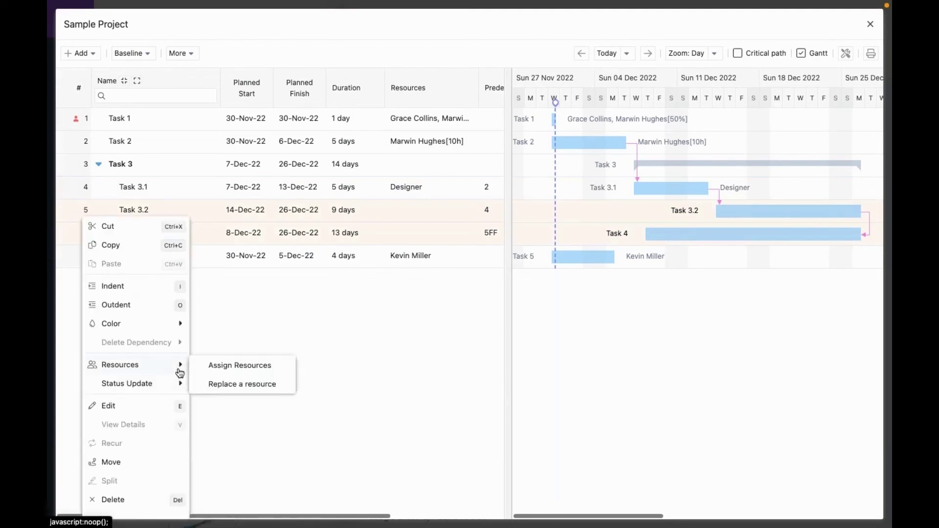
{"action": "left_click", "coordinate": [216, 368]}
{"action": "type", "text": "harry"}
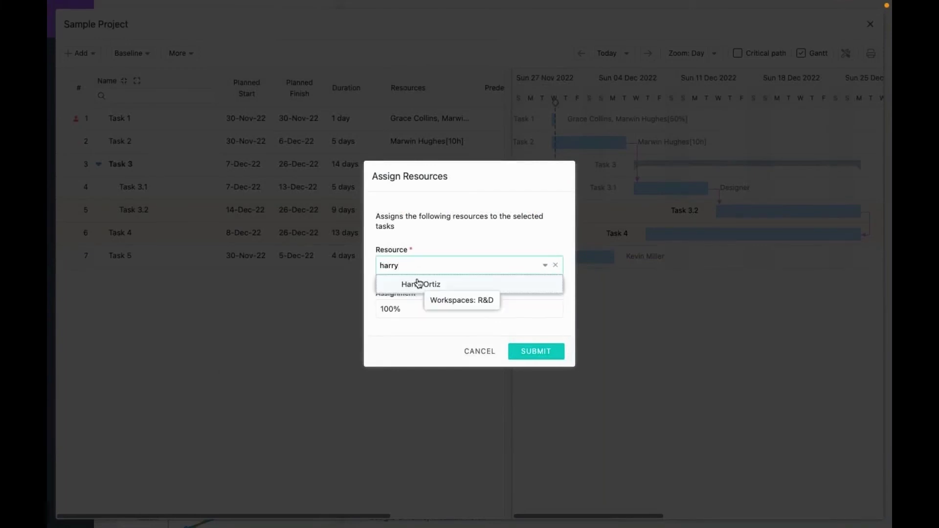
{"action": "left_click", "coordinate": [417, 284]}
{"action": "type", "text": "hele"}
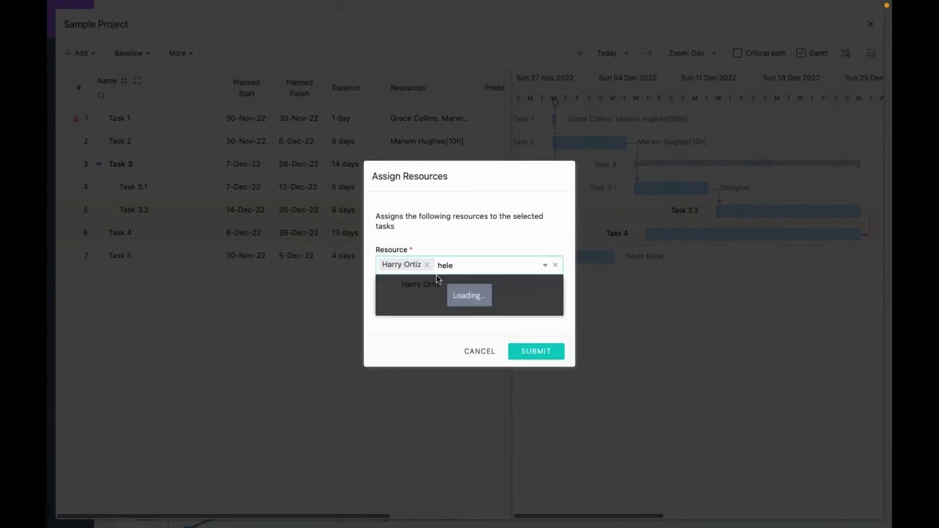
{"action": "left_click", "coordinate": [440, 286]}
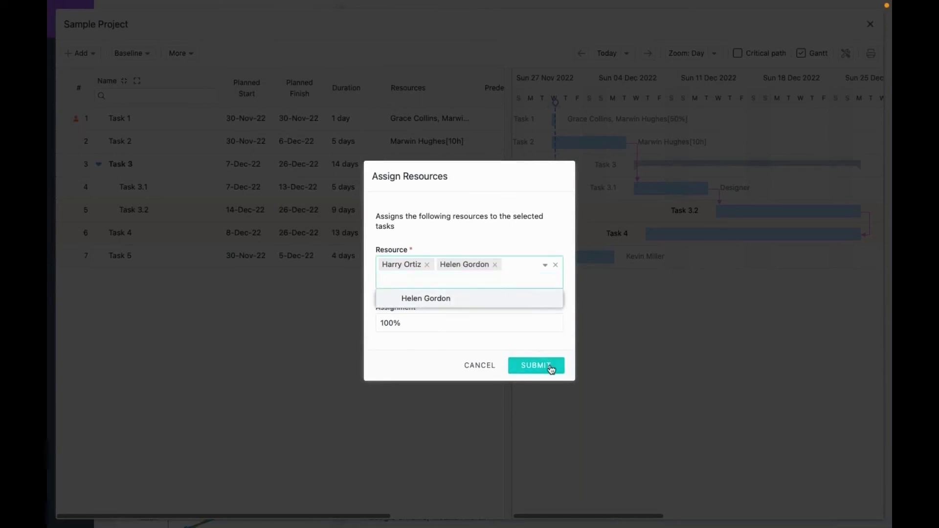
{"action": "left_click", "coordinate": [550, 365]}
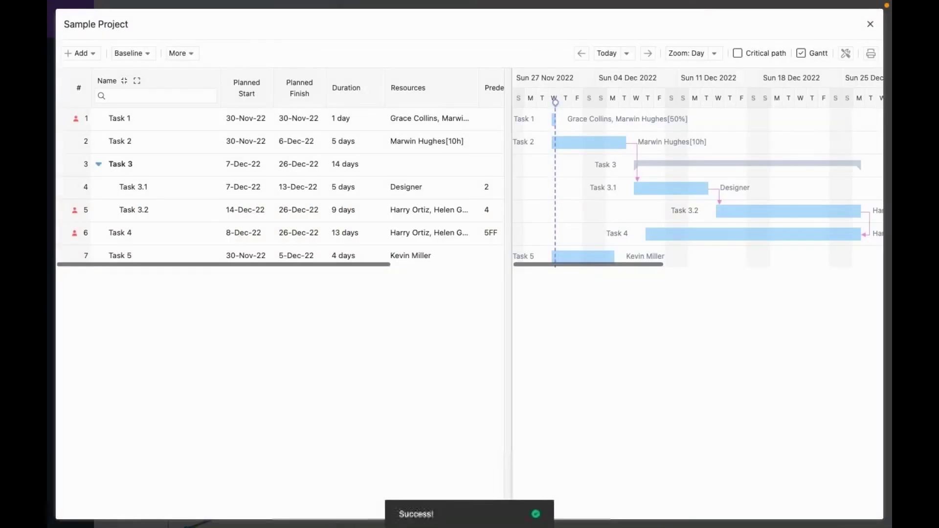
{"action": "left_click", "coordinate": [152, 55]}
{"action": "mouse_move", "coordinate": [185, 115]}
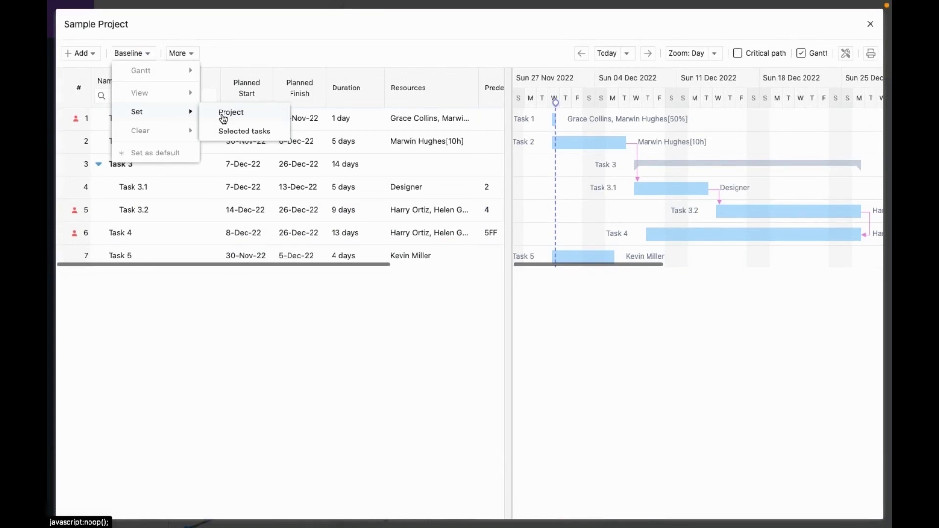
{"action": "left_click", "coordinate": [276, 59]}
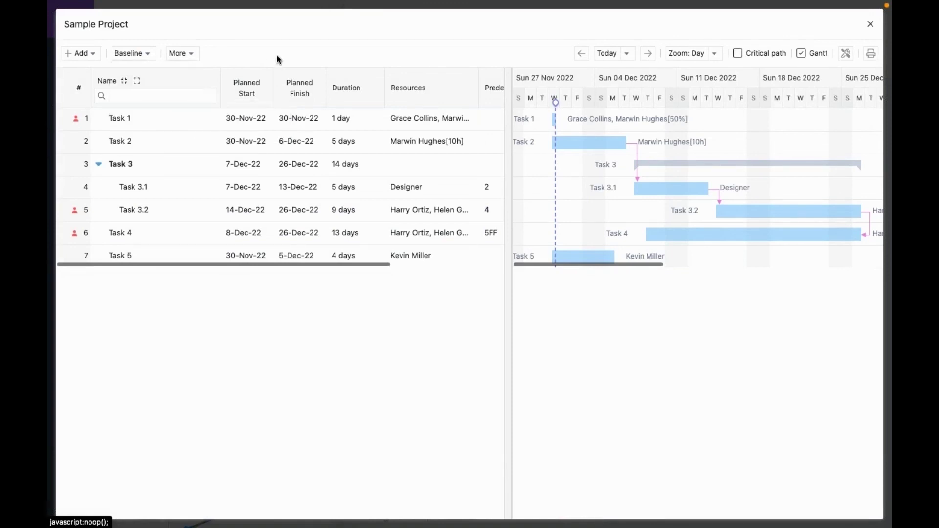
{"action": "left_click", "coordinate": [871, 56]}
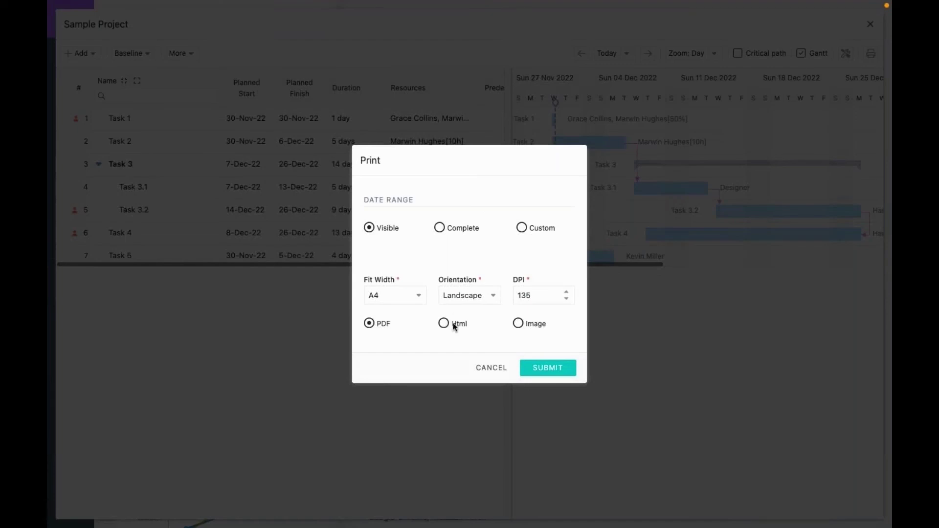
{"action": "left_click", "coordinate": [492, 370]}
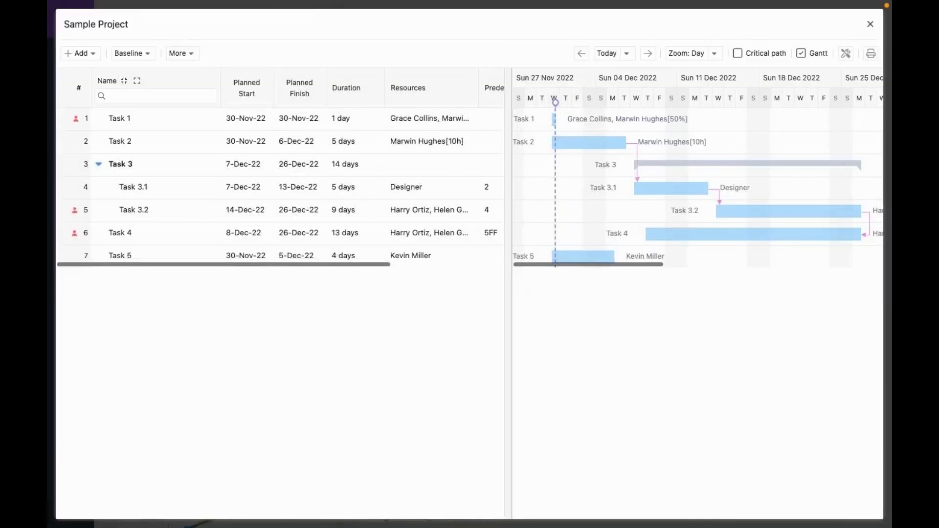